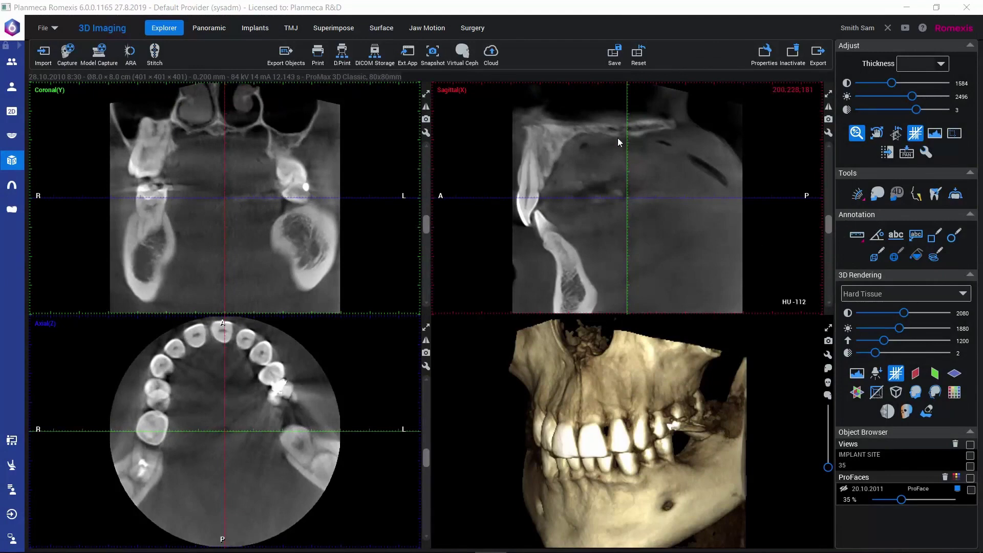
Maximize the Sagittal view so the sagittal slice becomes the main view.
{"action": "left_click", "coordinate": [826, 95]}
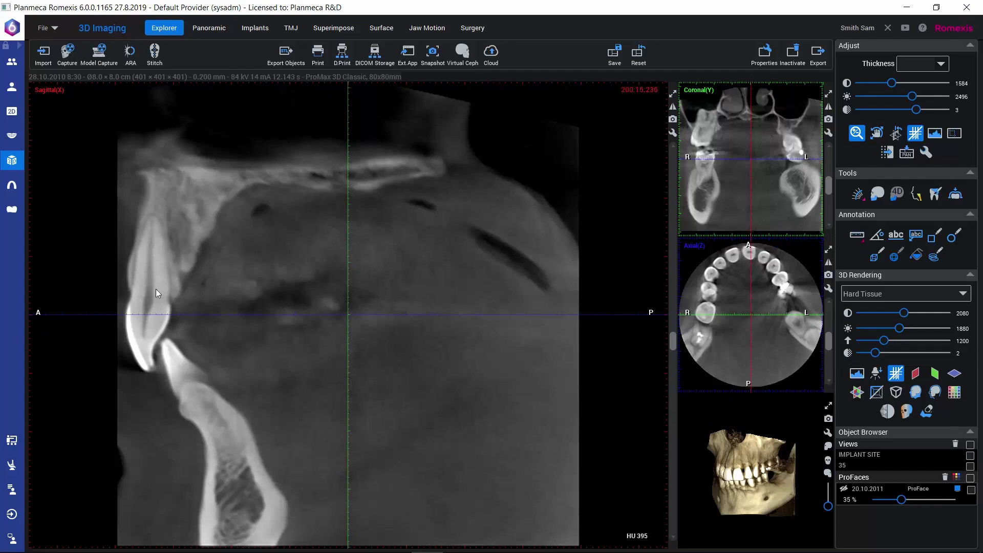
Measure the upper incisor's length, 26.04 mm, with the Measure Length ruler.
{"action": "left_click", "coordinate": [857, 235]}
{"action": "left_click_drag", "start_coordinate": [146, 330], "coordinate": [152, 217]}
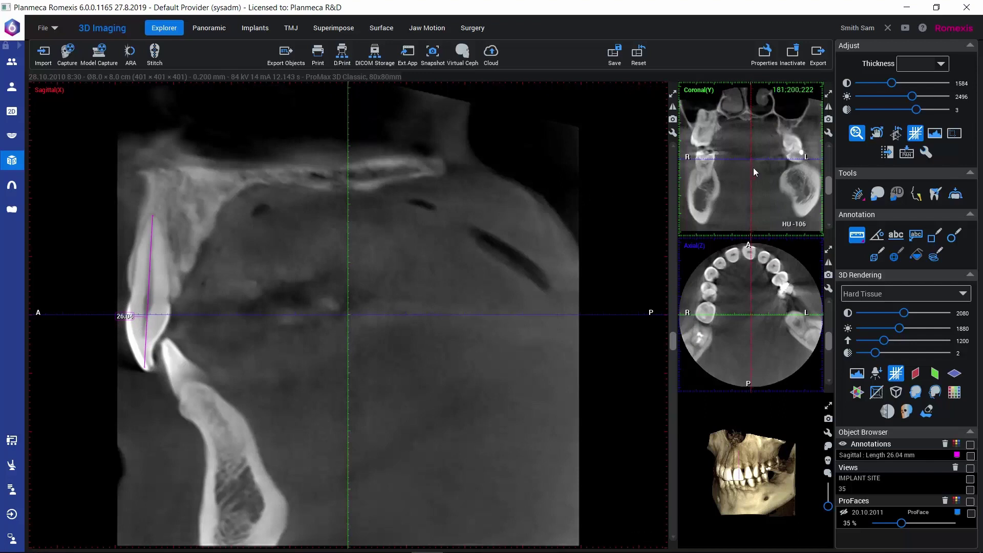
Enable 'Place measurement label manually' in the General default settings.
{"action": "left_click", "coordinate": [926, 152]}
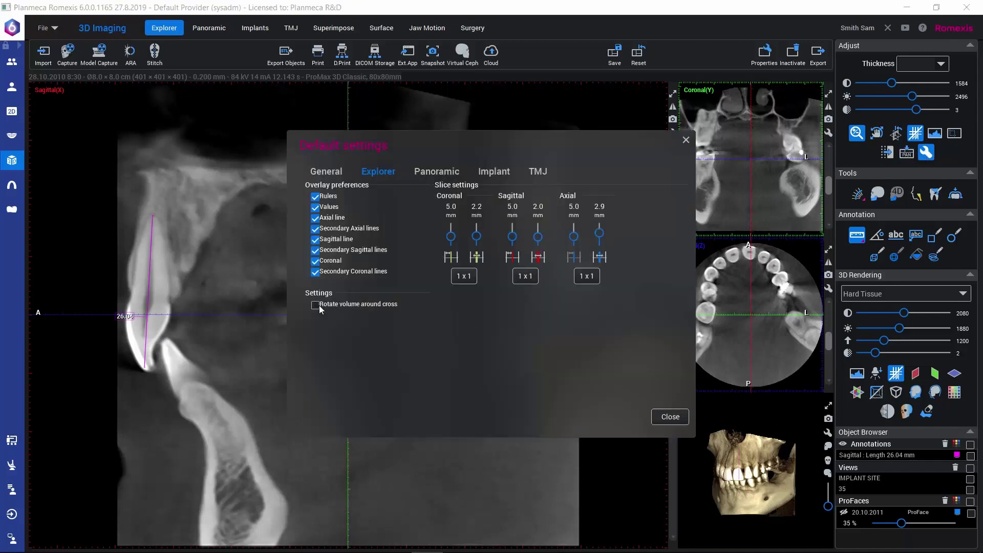
{"action": "left_click", "coordinate": [326, 171]}
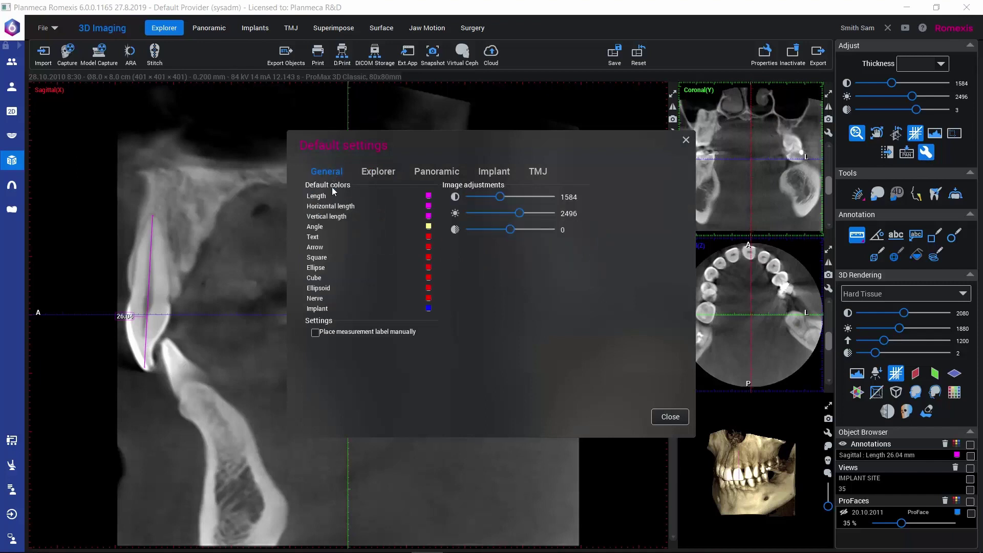
{"action": "left_click", "coordinate": [316, 334]}
{"action": "left_click", "coordinate": [670, 416]}
{"action": "left_click", "coordinate": [859, 239]}
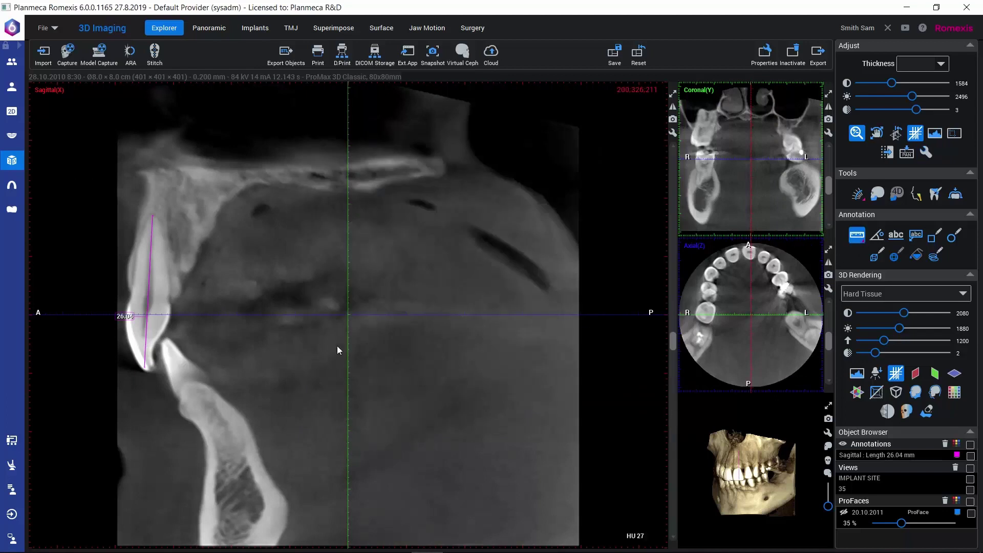
Measure the upper incisor again at 25.83 mm, placing its label off to the right.
{"action": "mouse_move", "coordinate": [149, 367]}
{"action": "left_mouse_down"}
{"action": "mouse_move", "coordinate": [154, 216]}
{"action": "mouse_move", "coordinate": [229, 276]}
{"action": "mouse_move", "coordinate": [289, 256]}
{"action": "mouse_move", "coordinate": [279, 220]}
{"action": "mouse_move", "coordinate": [245, 331]}
{"action": "mouse_move", "coordinate": [272, 388]}
{"action": "mouse_move", "coordinate": [301, 281]}
{"action": "mouse_move", "coordinate": [293, 229]}
{"action": "left_mouse_up"}
{"action": "left_click_drag", "start_coordinate": [293, 226], "coordinate": [285, 248]}
{"action": "left_click", "coordinate": [286, 246]}
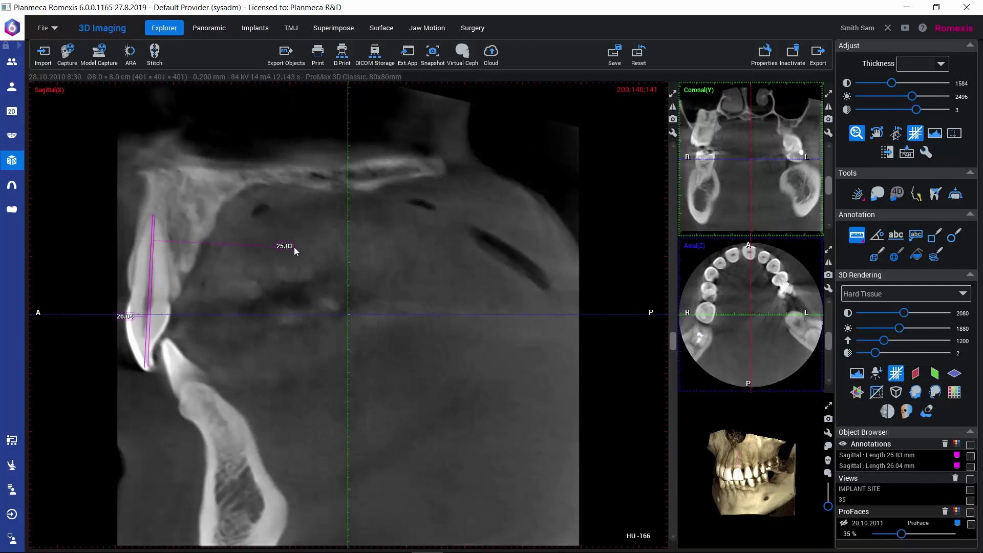
Trace a 29.45 mm polyline measurement down the lower incisor and front of the mandible.
{"action": "left_click", "coordinate": [864, 245]}
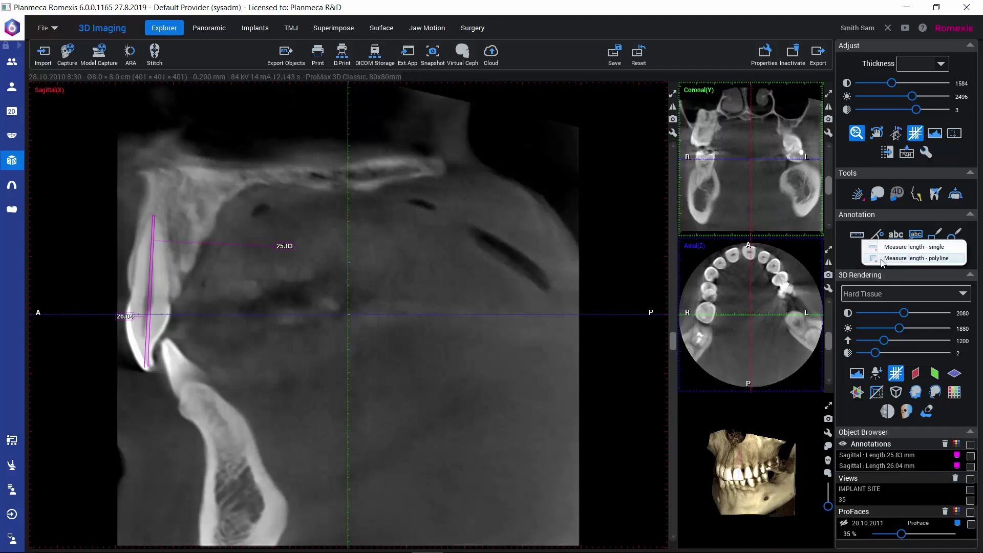
{"action": "left_click", "coordinate": [881, 259]}
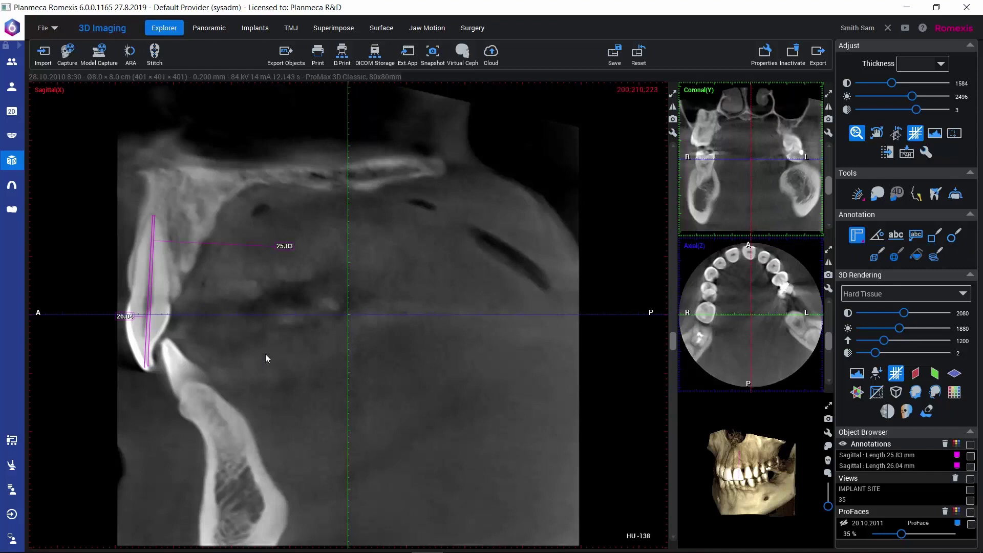
{"action": "left_click", "coordinate": [167, 342]}
{"action": "left_click", "coordinate": [186, 382]}
{"action": "double_click", "coordinate": [236, 412]}
{"action": "left_click", "coordinate": [260, 475]}
{"action": "left_click", "coordinate": [877, 236]}
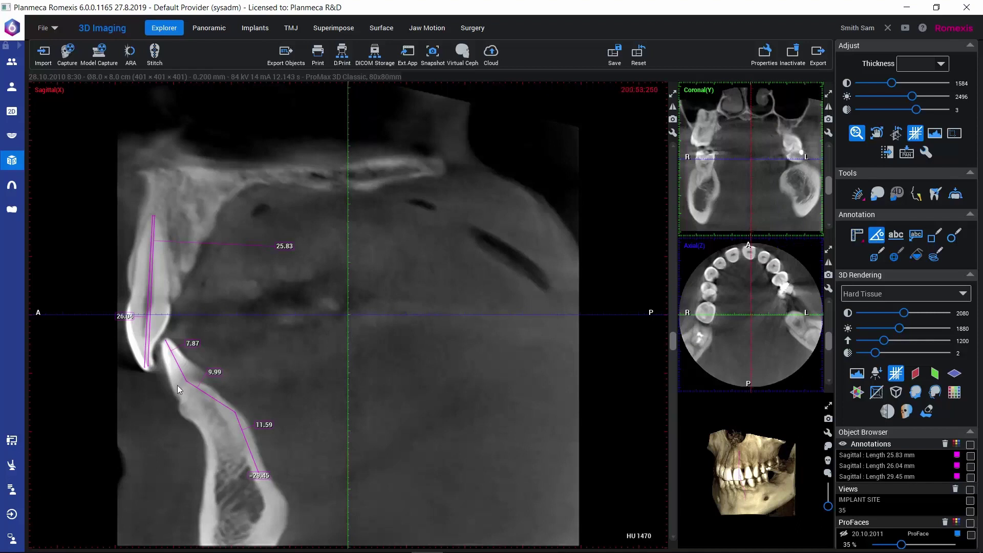
Measure a 53.81° angle at the lower incisor using three points.
{"action": "left_click", "coordinate": [164, 347]}
{"action": "left_click", "coordinate": [180, 398]}
{"action": "left_click", "coordinate": [200, 367]}
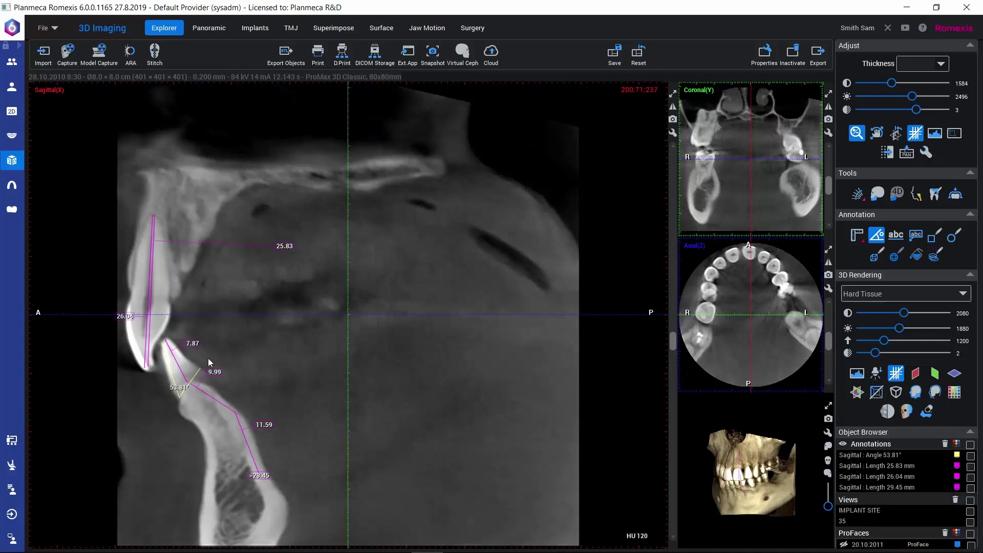
Add a 'note' text label on the sagittal slice and move it up and right.
{"action": "left_click", "coordinate": [896, 237]}
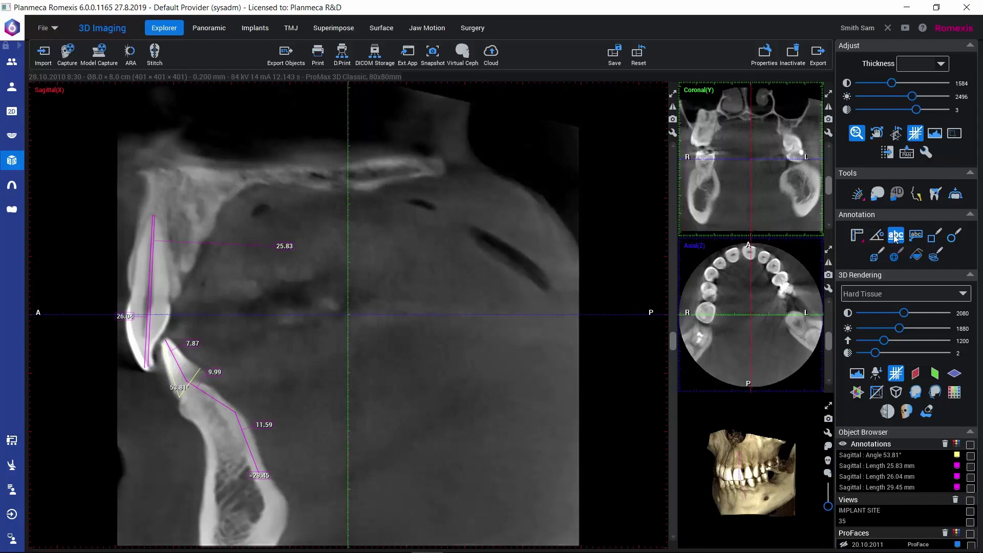
{"action": "left_click", "coordinate": [201, 290]}
{"action": "type", "text": "note"}
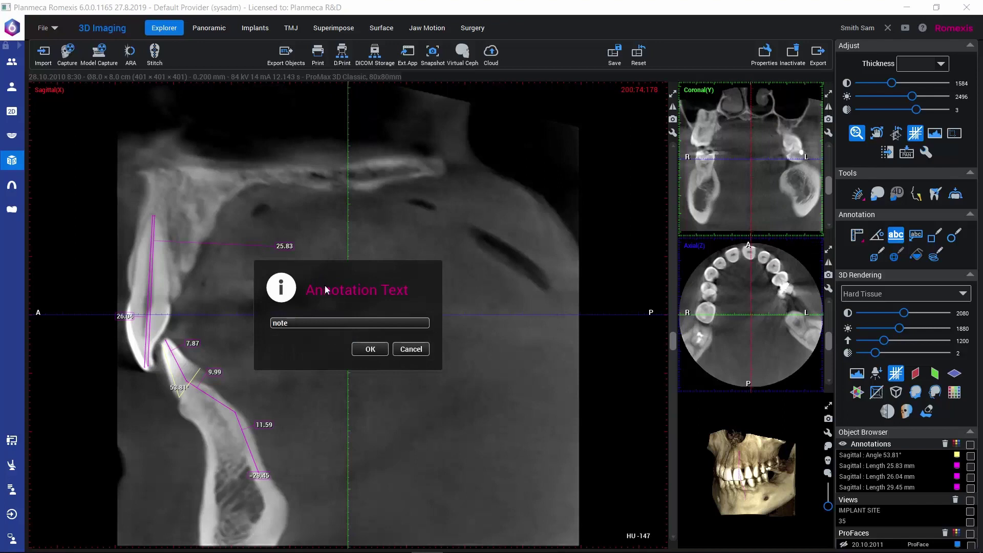
{"action": "left_click", "coordinate": [364, 347]}
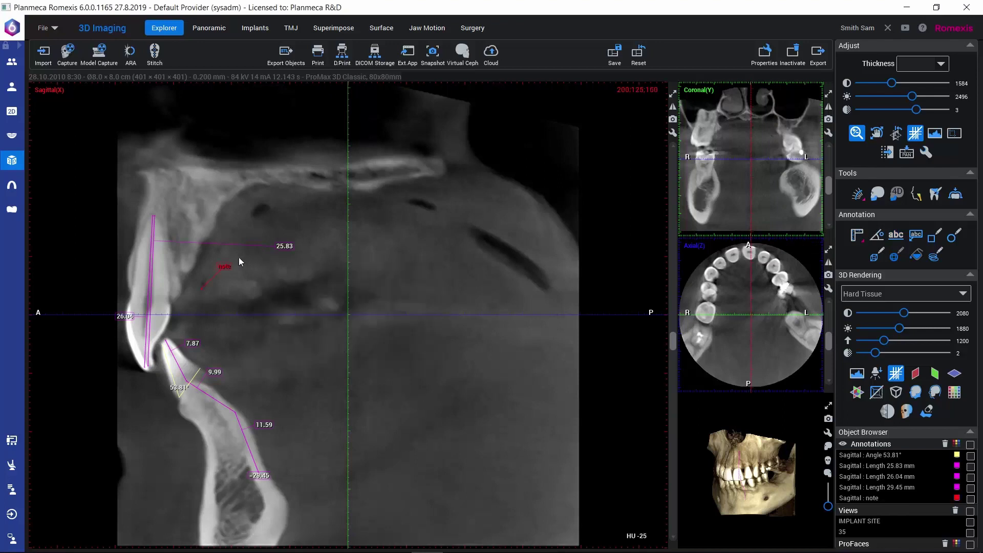
{"action": "left_click_drag", "start_coordinate": [224, 266], "coordinate": [265, 262]}
Add a second 'note' text annotation and shift its anchor point left.
{"action": "left_click", "coordinate": [916, 235]}
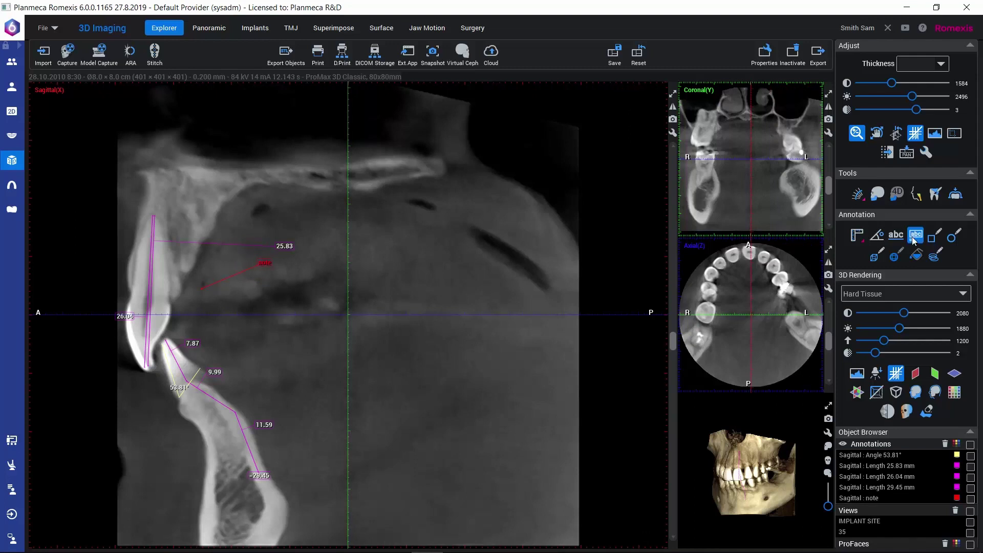
{"action": "left_click", "coordinate": [241, 306]}
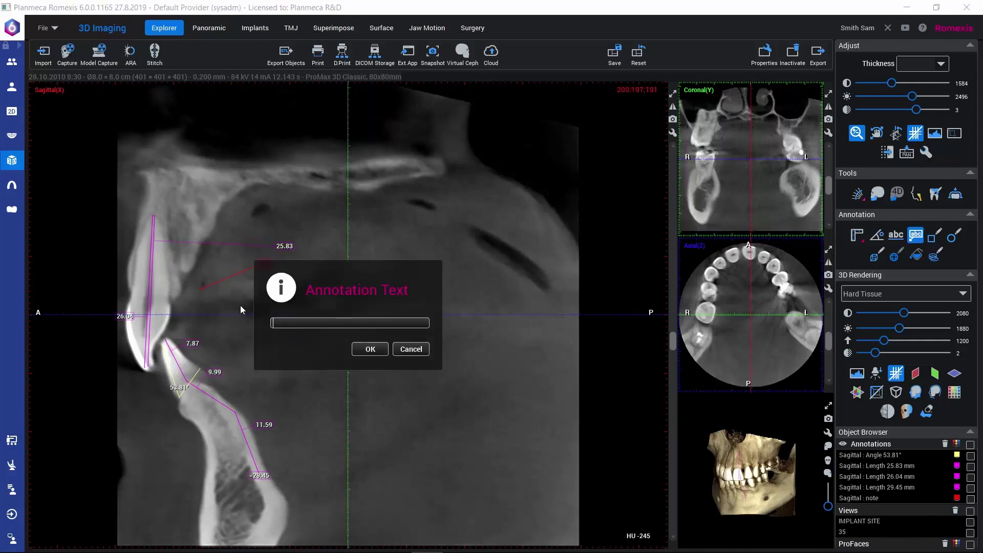
{"action": "type", "text": "note"}
{"action": "left_click", "coordinate": [376, 355]}
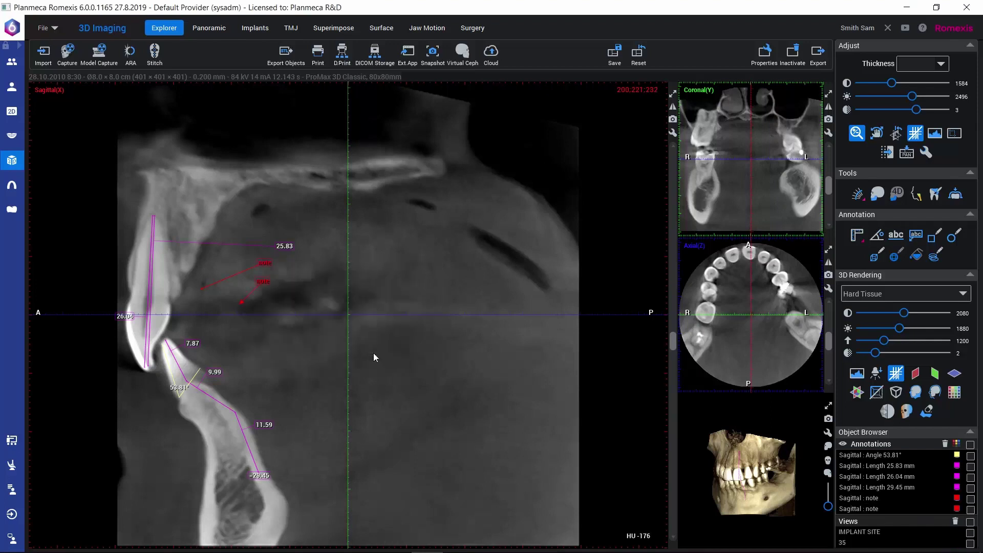
{"action": "mouse_move", "coordinate": [242, 301]}
{"action": "left_mouse_down"}
{"action": "mouse_move", "coordinate": [185, 312]}
{"action": "mouse_move", "coordinate": [178, 299]}
{"action": "left_mouse_up"}
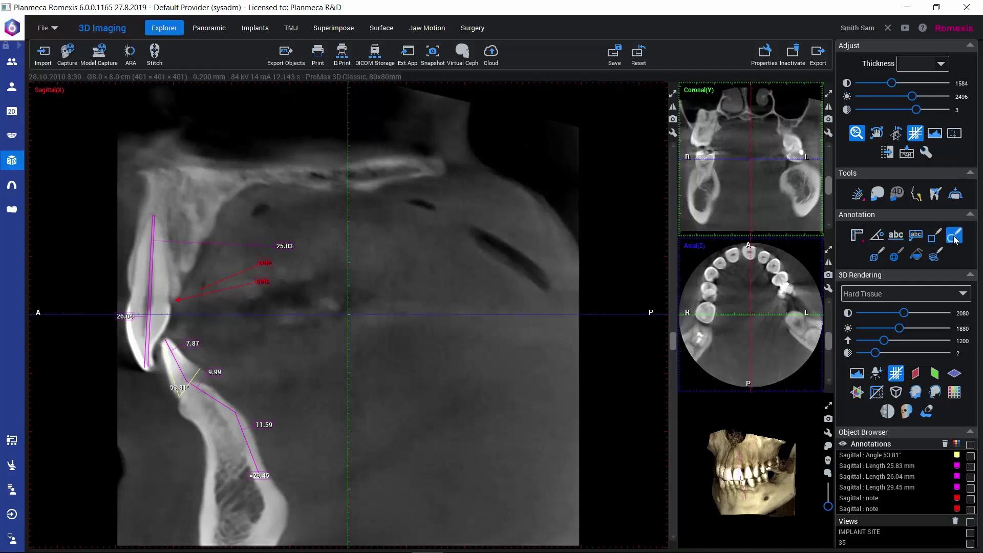
Draw a 137.28 mm² rectangular ROI and a 91.89 mm² elliptical ROI inside it over the jaw.
{"action": "left_click", "coordinate": [935, 235]}
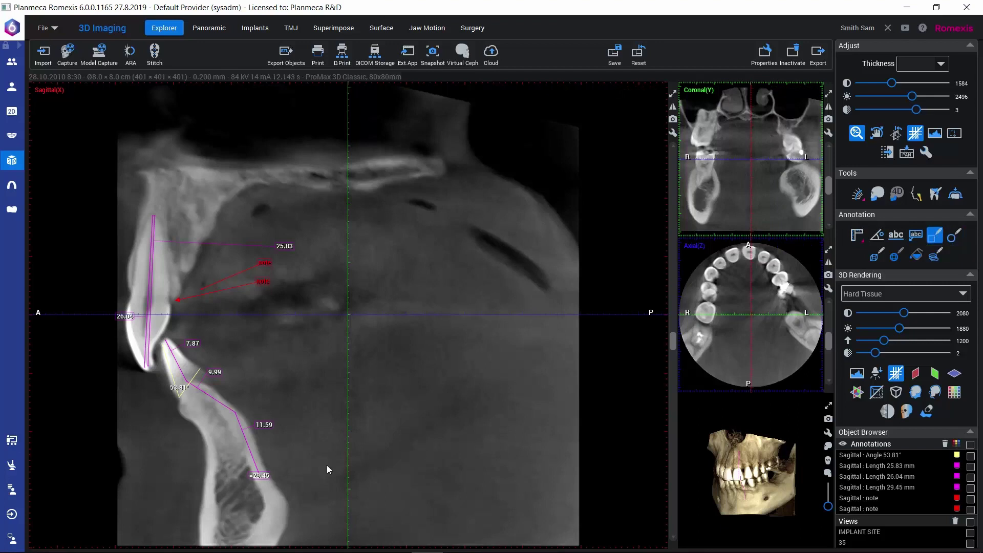
{"action": "mouse_move", "coordinate": [210, 443]}
{"action": "left_mouse_down"}
{"action": "mouse_move", "coordinate": [225, 515]}
{"action": "mouse_move", "coordinate": [261, 532]}
{"action": "left_mouse_up"}
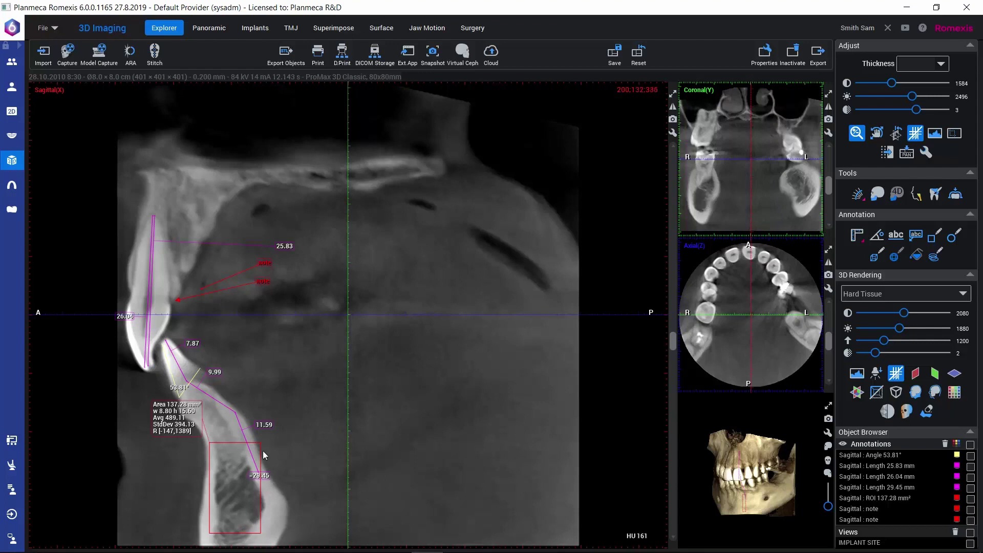
{"action": "left_click", "coordinate": [954, 236]}
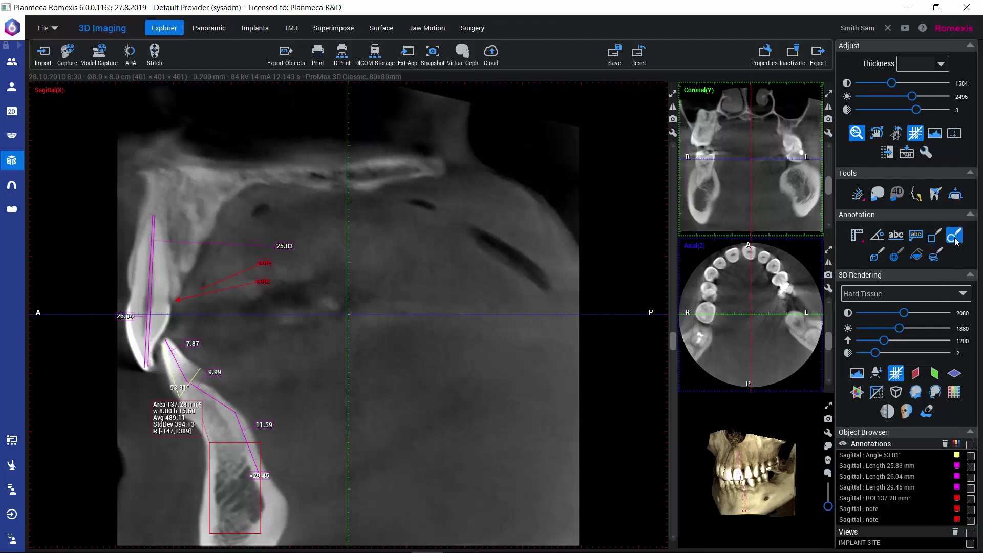
{"action": "mouse_move", "coordinate": [235, 448]}
{"action": "left_mouse_down"}
{"action": "mouse_move", "coordinate": [217, 499]}
{"action": "mouse_move", "coordinate": [262, 542]}
{"action": "left_mouse_up"}
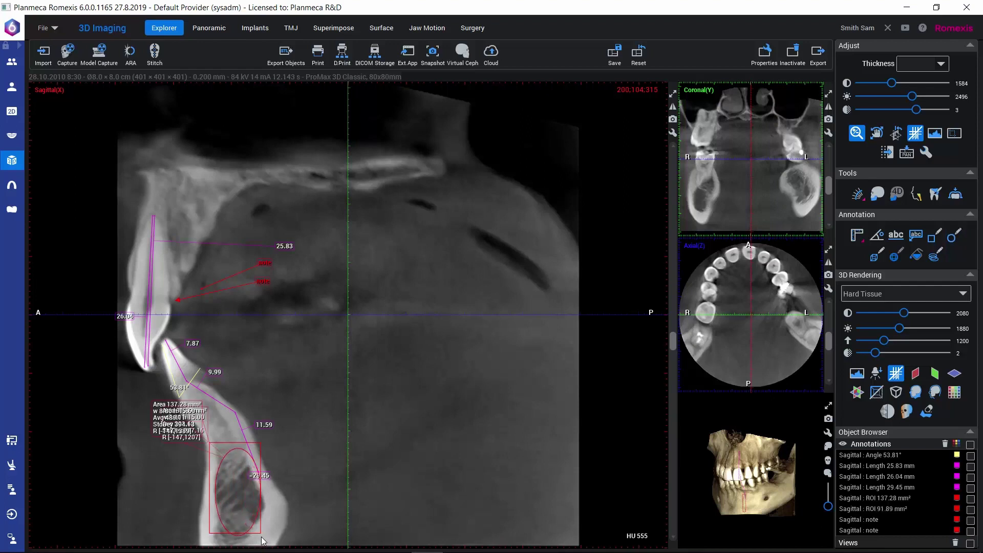
{"action": "mouse_move", "coordinate": [197, 431]}
{"action": "left_mouse_down"}
{"action": "mouse_move", "coordinate": [171, 475]}
{"action": "mouse_move", "coordinate": [179, 477]}
{"action": "left_mouse_up"}
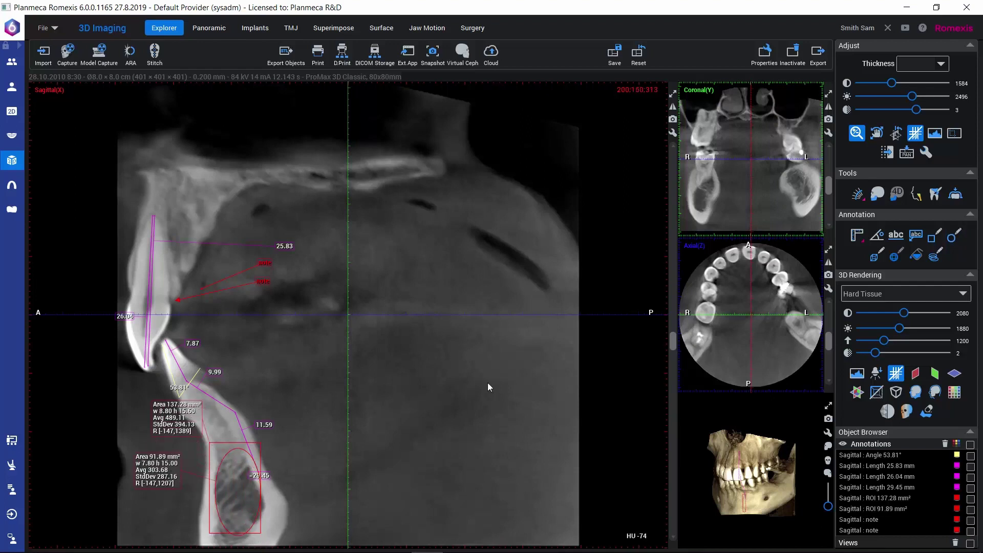
{"action": "left_click", "coordinate": [874, 254]}
Maximize the sagittal view and jump to the Angle 53.81° measurement's slice.
{"action": "left_click", "coordinate": [673, 94]}
{"action": "left_click_drag", "start_coordinate": [830, 344], "coordinate": [827, 306]}
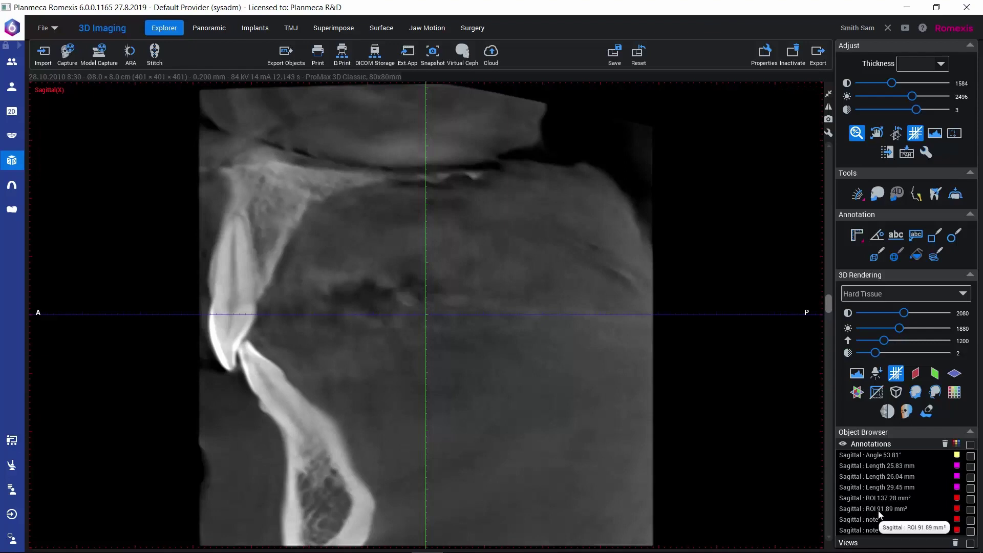
{"action": "left_click", "coordinate": [880, 459]}
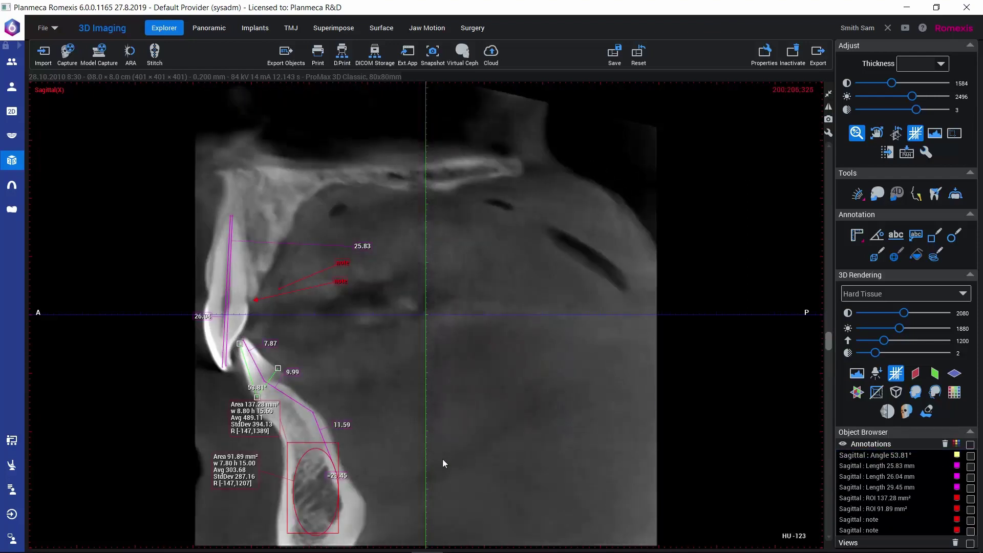
Hide and reshow all annotations, then mark the 137.28 mm² ROI for removal.
{"action": "left_click", "coordinate": [842, 444]}
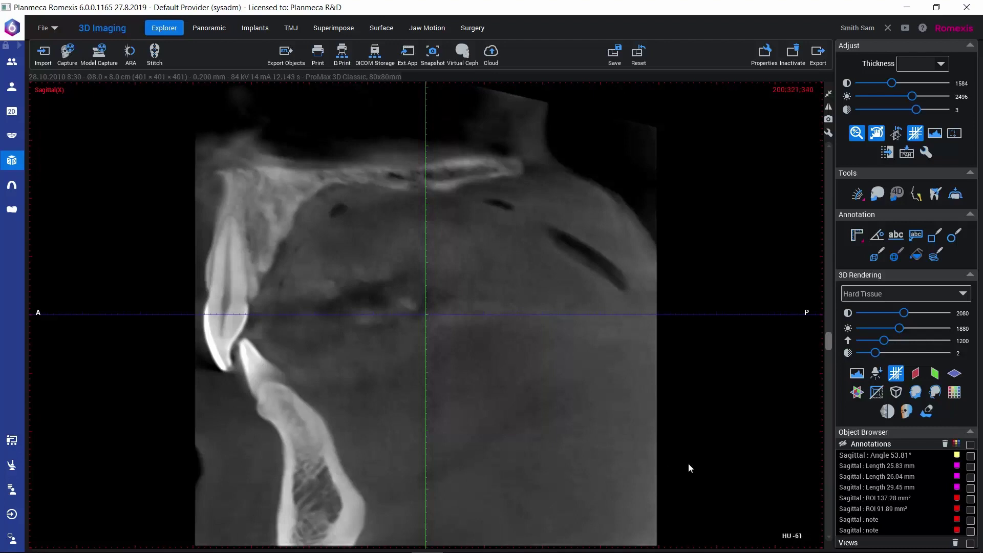
{"action": "left_click", "coordinate": [843, 445]}
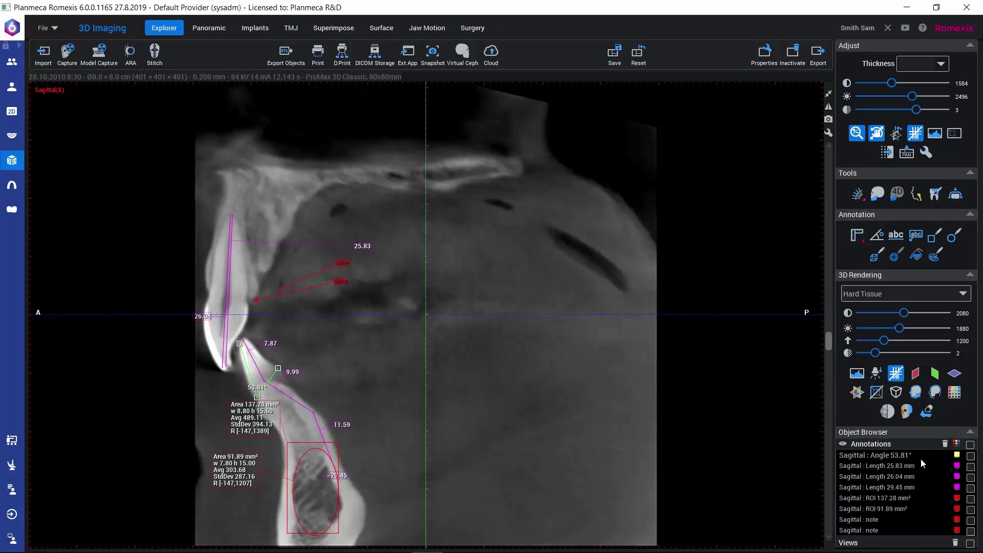
{"action": "left_click", "coordinate": [969, 500]}
Delete the 137.28 mm² and 91.89 mm² ROIs, confirming with Yes.
{"action": "left_click", "coordinate": [970, 510]}
{"action": "left_click", "coordinate": [945, 444]}
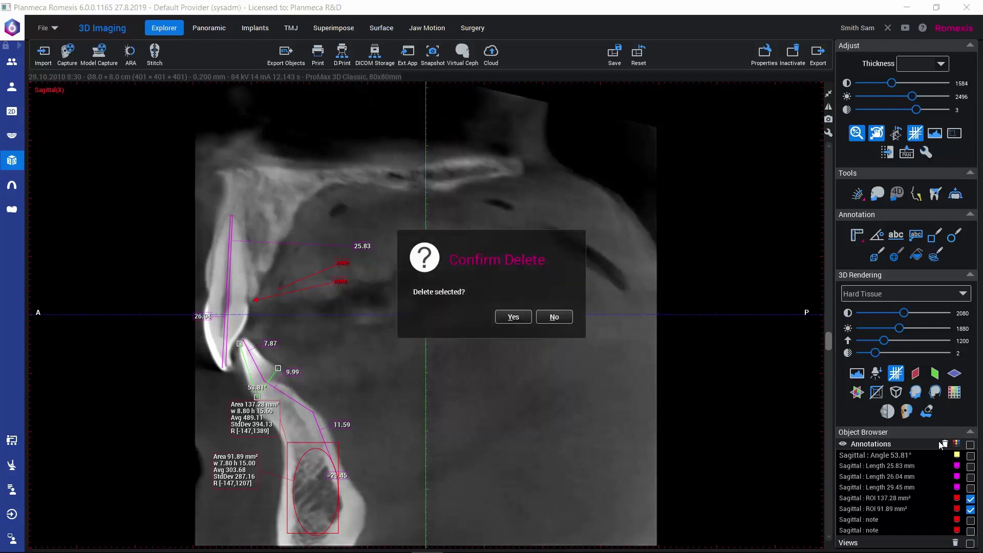
{"action": "left_click", "coordinate": [511, 317]}
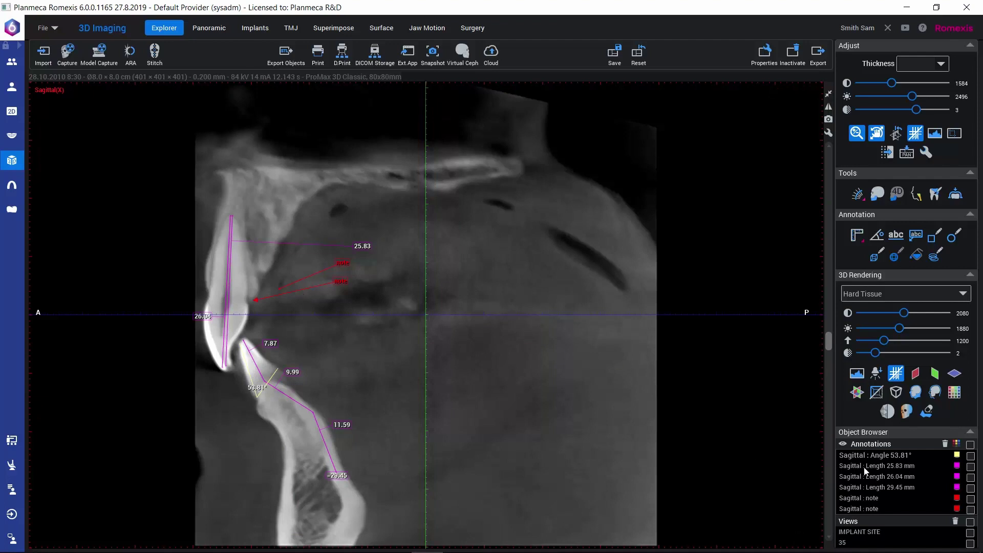
Recolor the Length 25.83 mm measurement light yellow via its Object Browser swatch.
{"action": "left_click", "coordinate": [957, 466]}
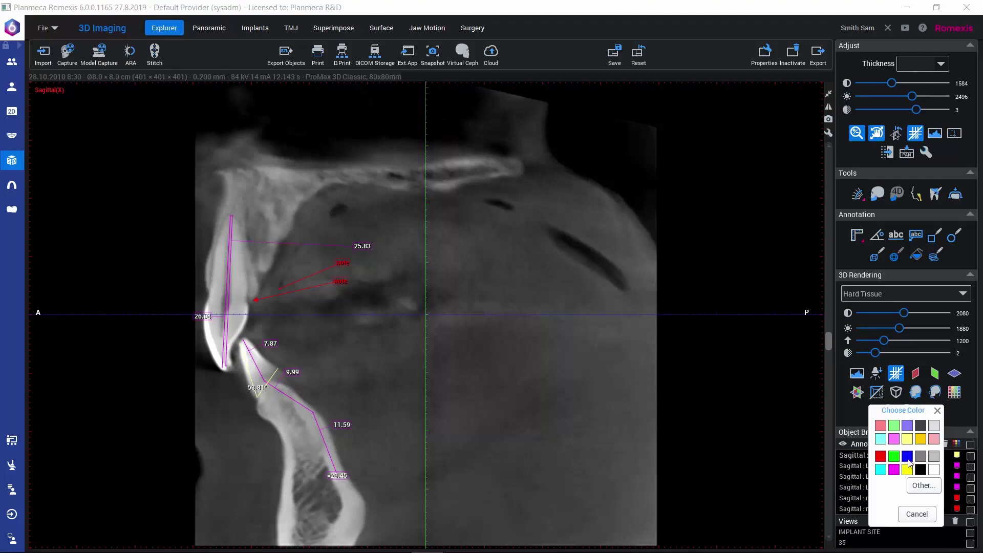
{"action": "left_click", "coordinate": [907, 439]}
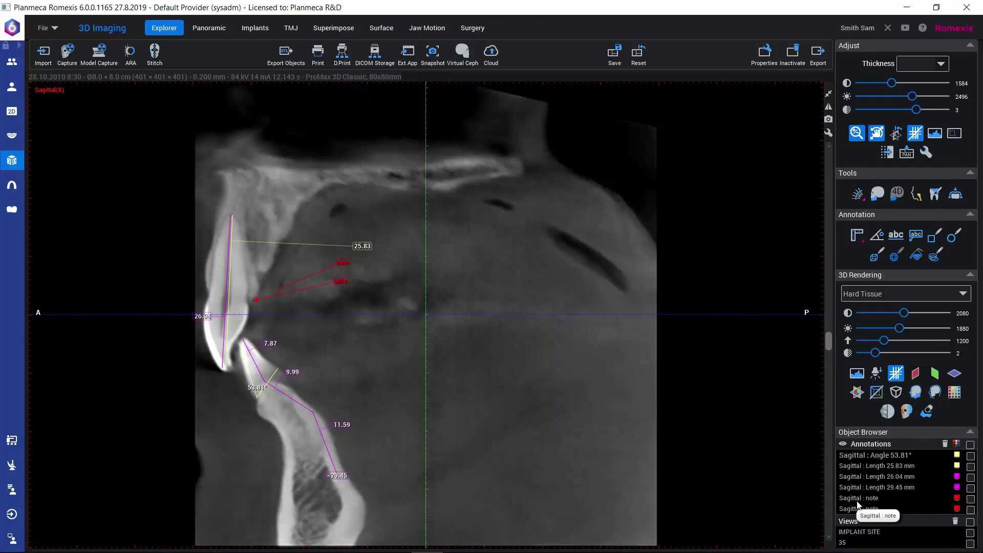
Bring up the General tab of Default settings and the colour chooser for nerve annotations.
{"action": "left_click", "coordinate": [927, 152]}
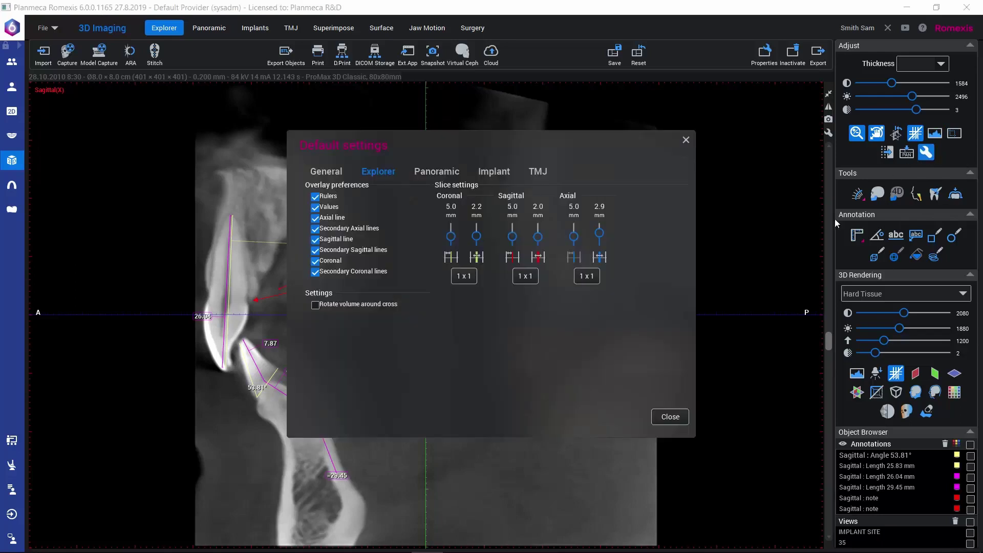
{"action": "left_click", "coordinate": [326, 171]}
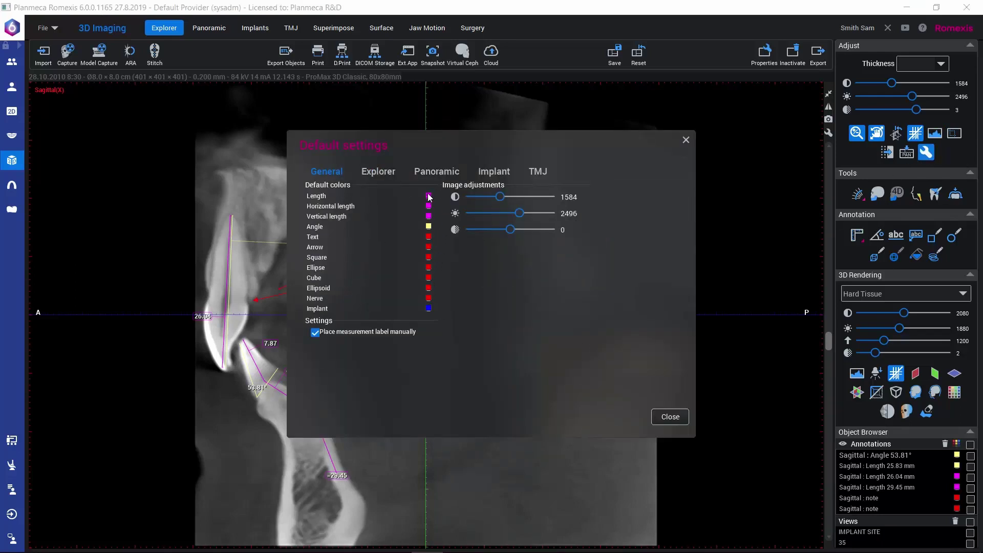
{"action": "left_click", "coordinate": [429, 299]}
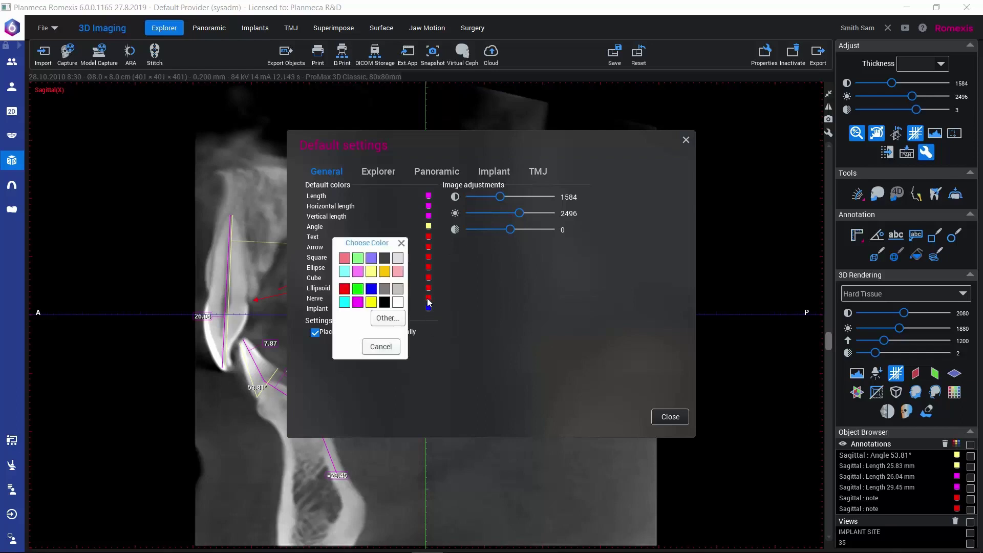